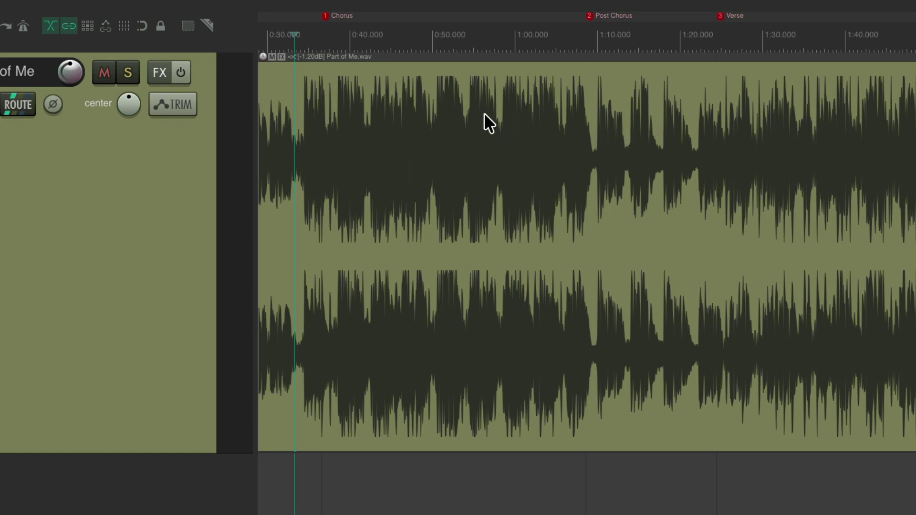
- Play back the chorus and, from about 1:03, its transition into the post chorus
key("space")
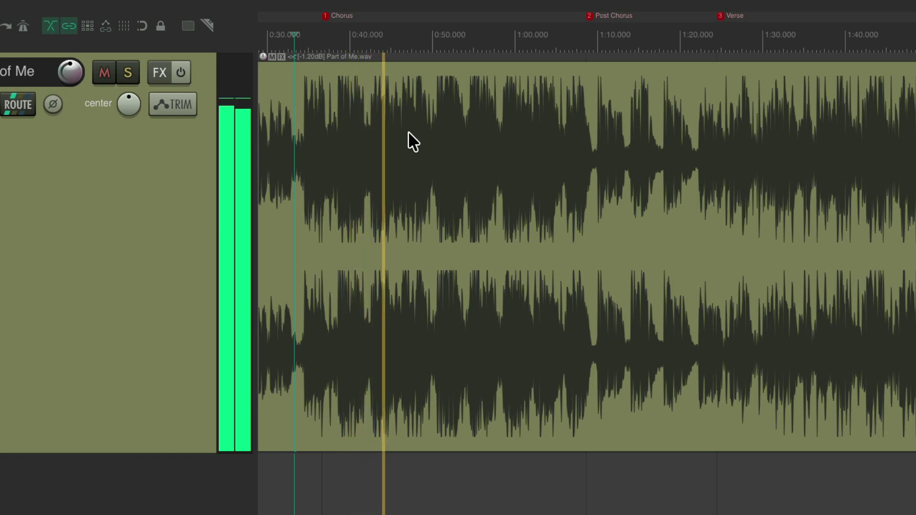
key("space")
scroll(524, 225, "up", 5)
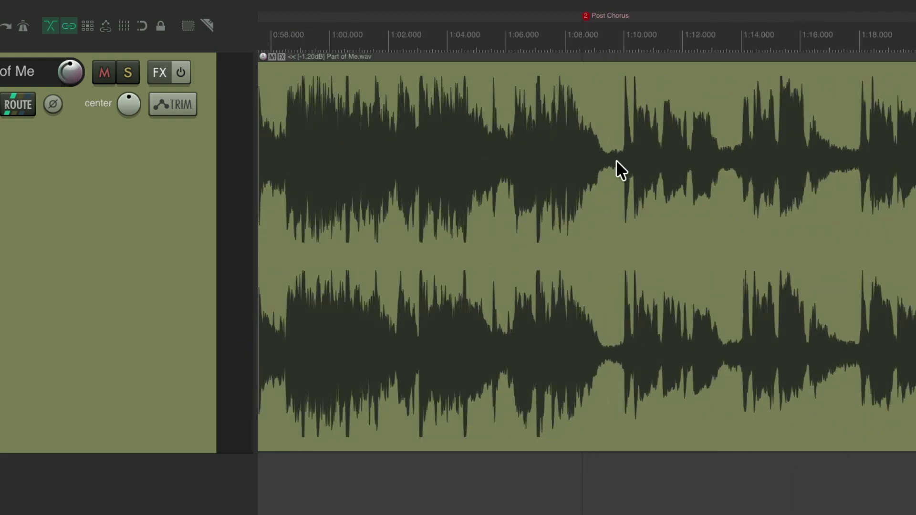
left_click(414, 30)
key("space")
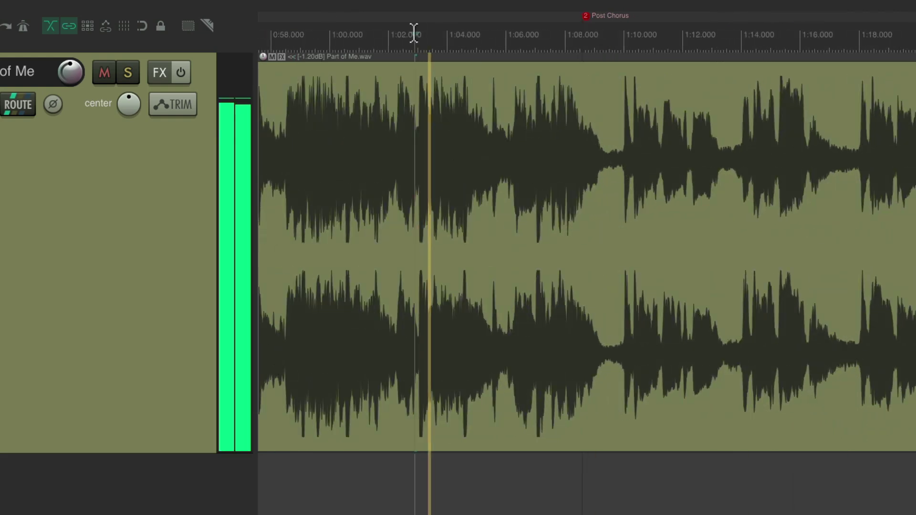
scroll(585, 195, "up", 2)
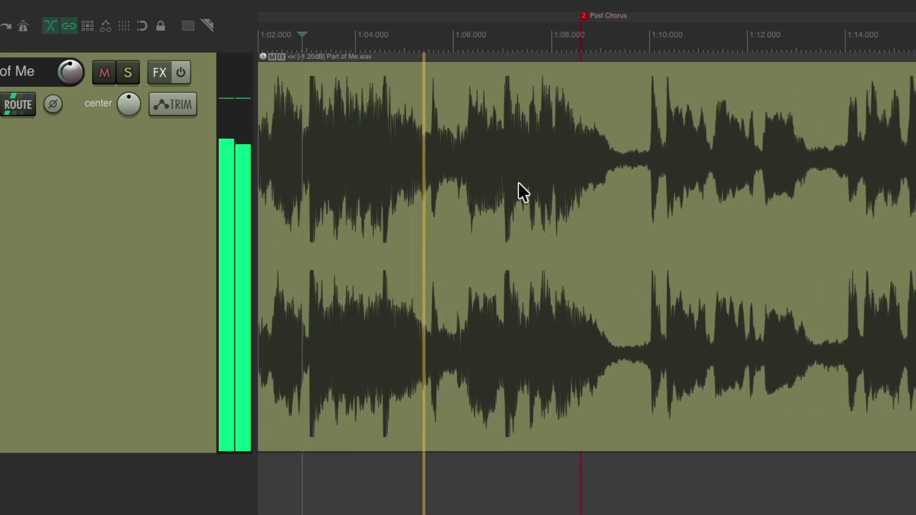
scroll(512, 185, "down", 1)
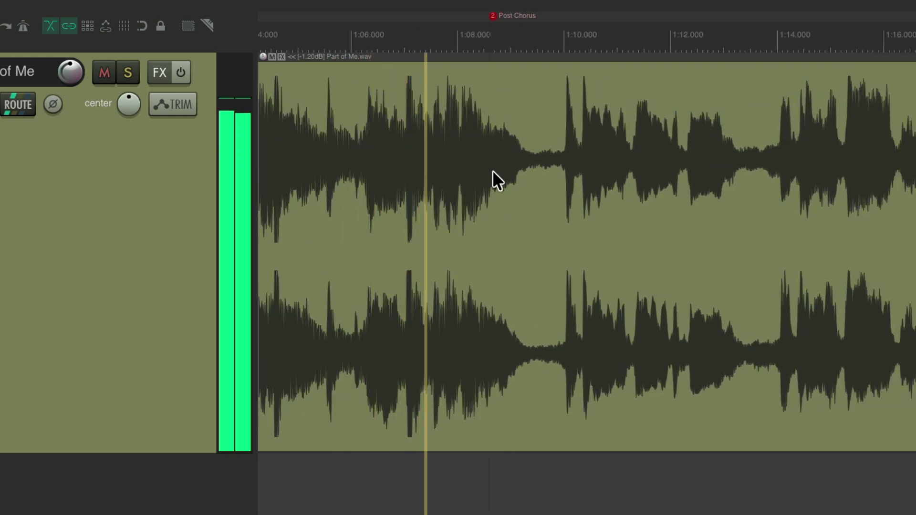
scroll(492, 170, "down", 1)
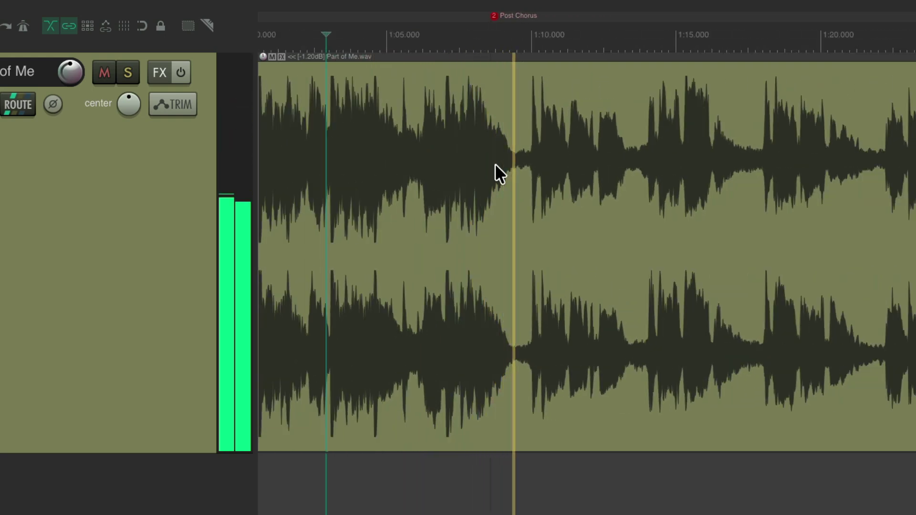
scroll(495, 164, "down", 1)
scroll(525, 164, "right", 2)
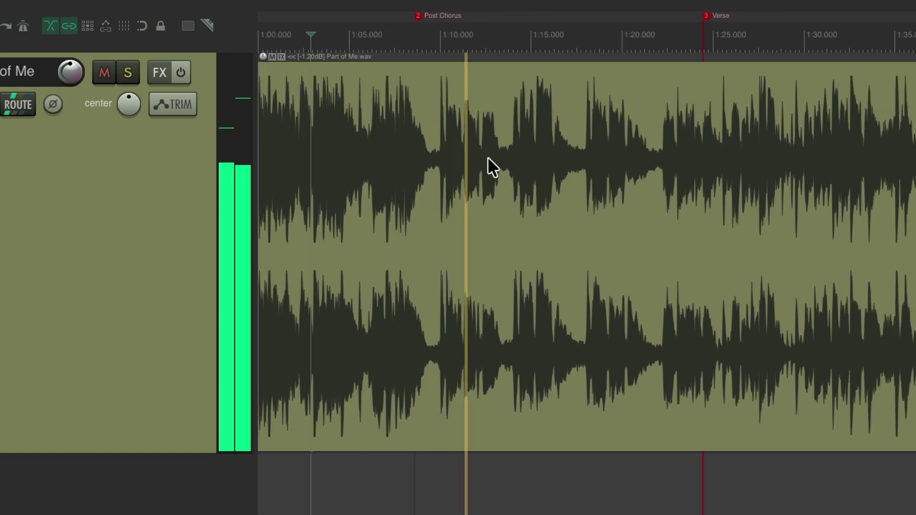
key("space")
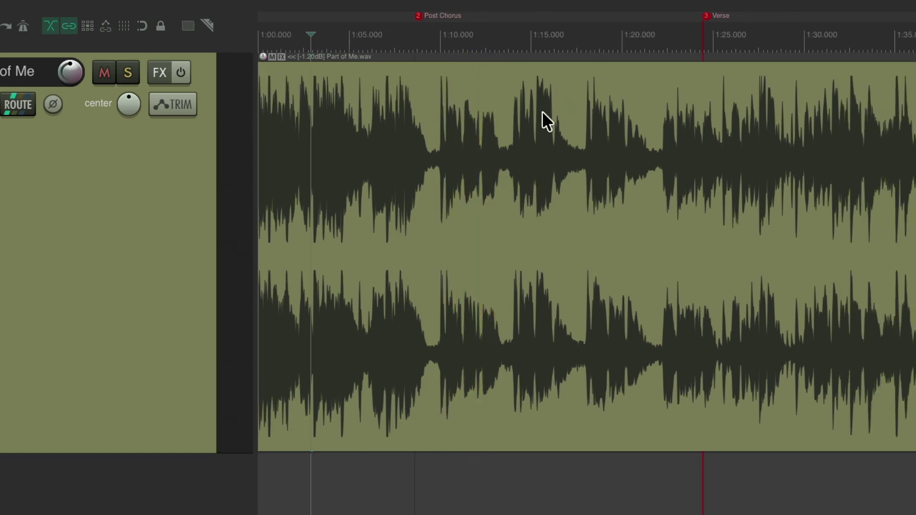
- Play back the lead-in to the verse from about 1:22
left_click(534, 32)
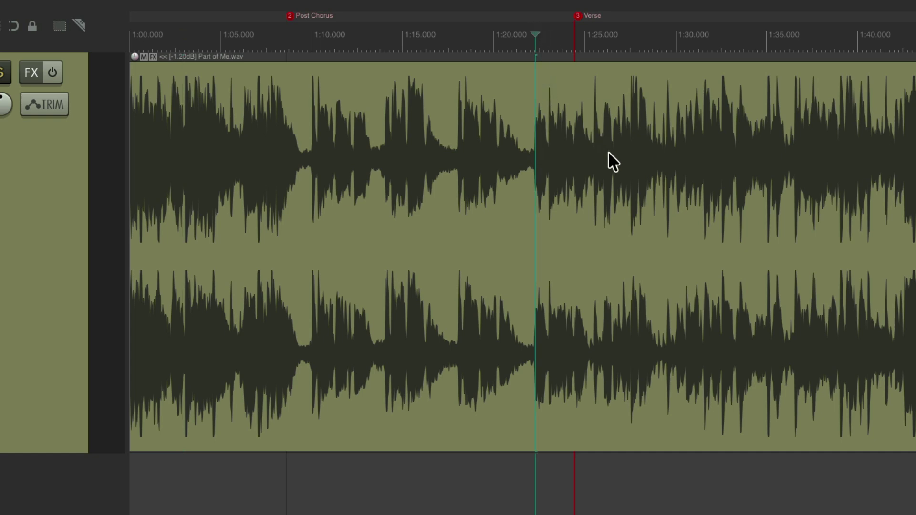
key("space")
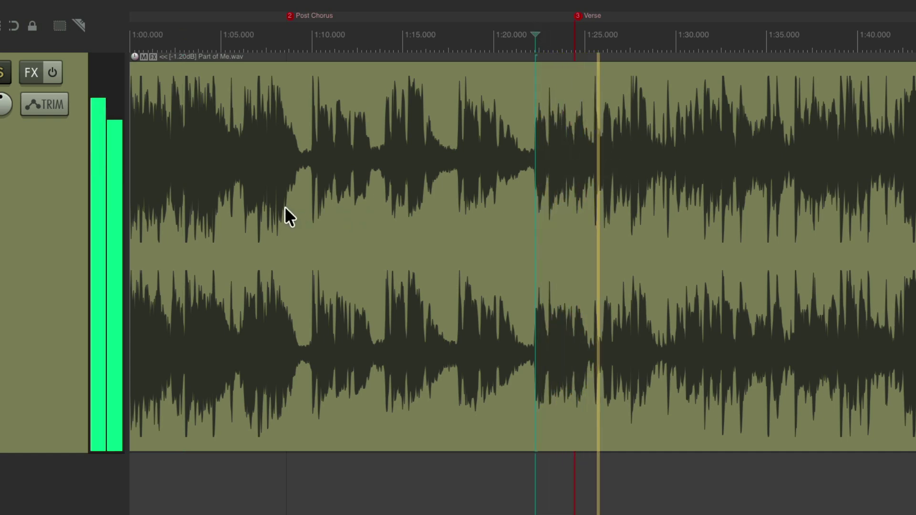
key("space")
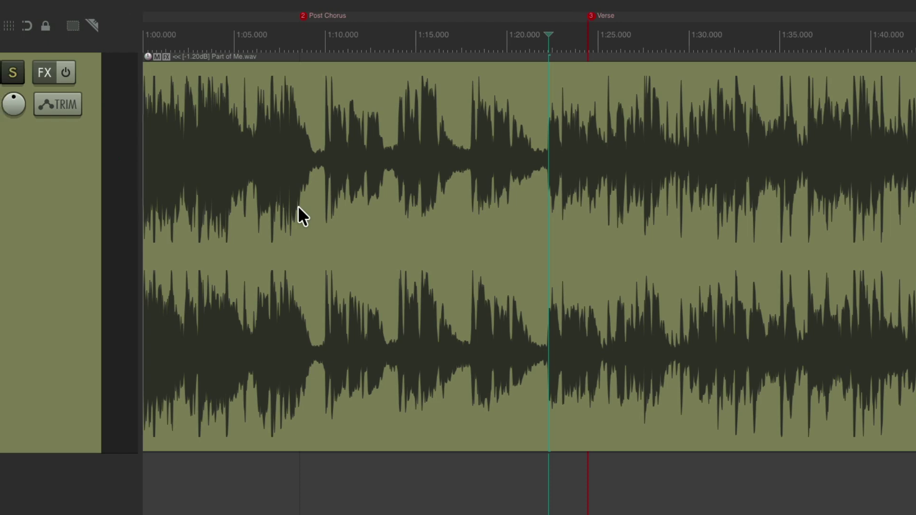
- Find the end of the chorus by ear and split the song item at about 1:08.6, at the Post Chorus marker
scroll(457, 161, "up", 8)
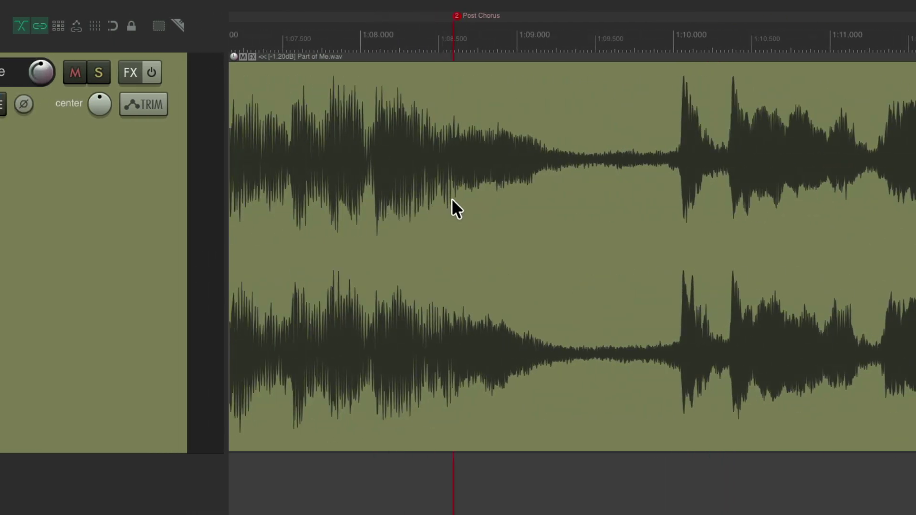
left_click(305, 32)
key("space")
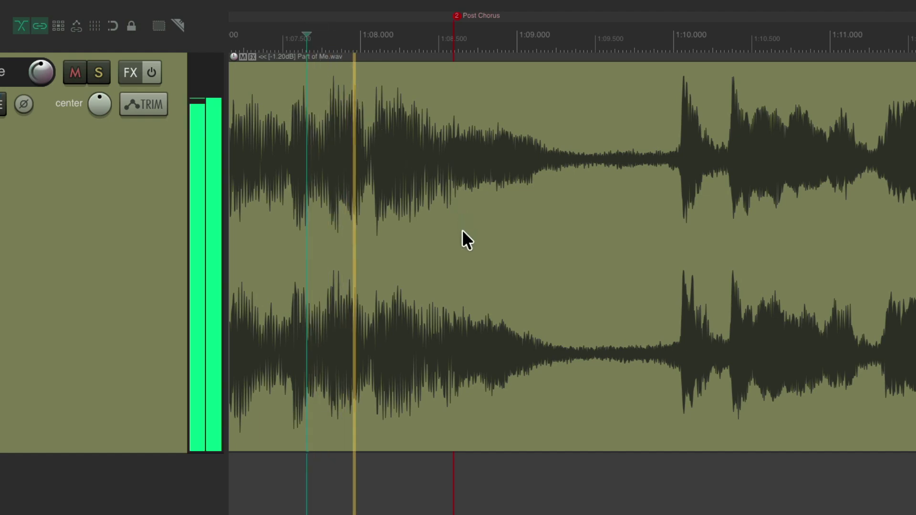
scroll(461, 231, "up", 3)
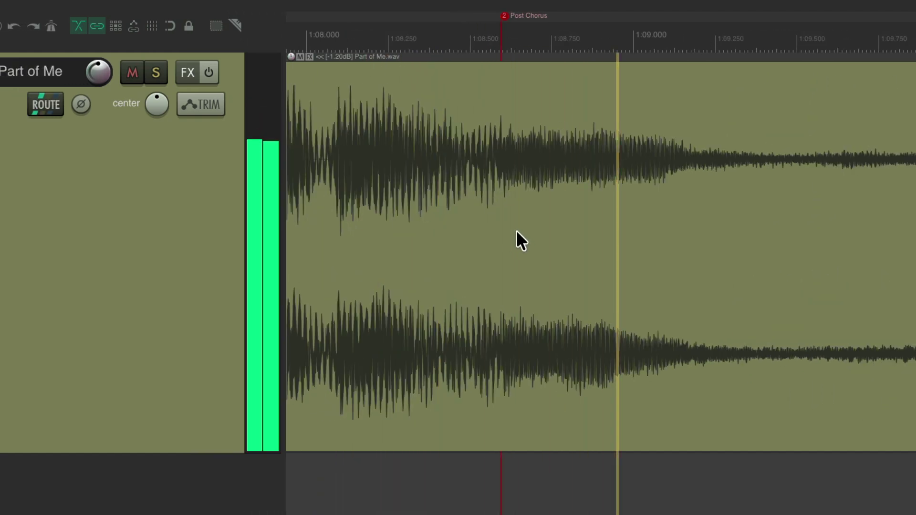
key("space")
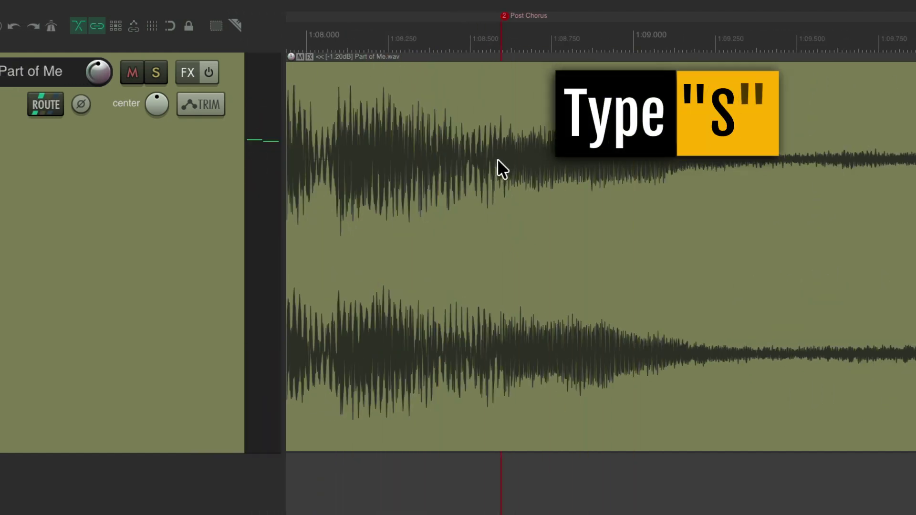
key("s")
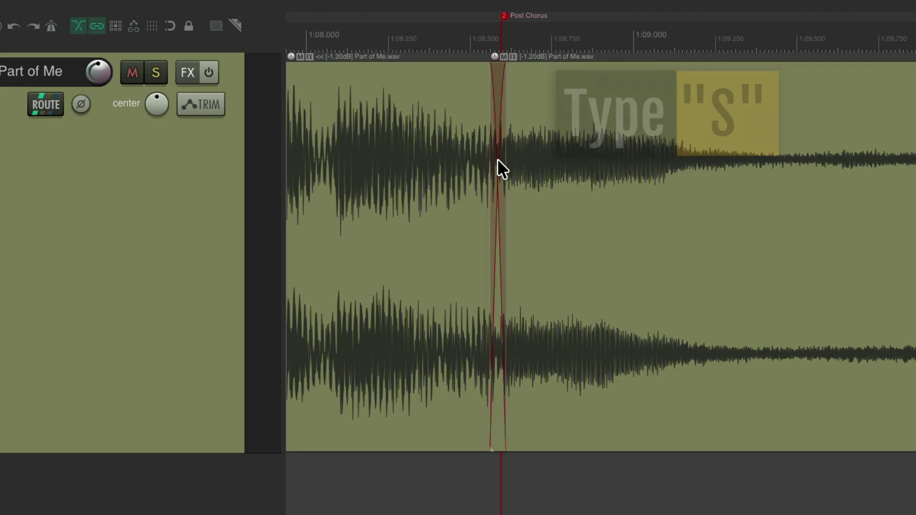
- Find the start of the verse by ear and split the item at about 1:24.5, at the Verse marker
scroll(497, 158, "down", 8)
scroll(497, 158, "down", 3)
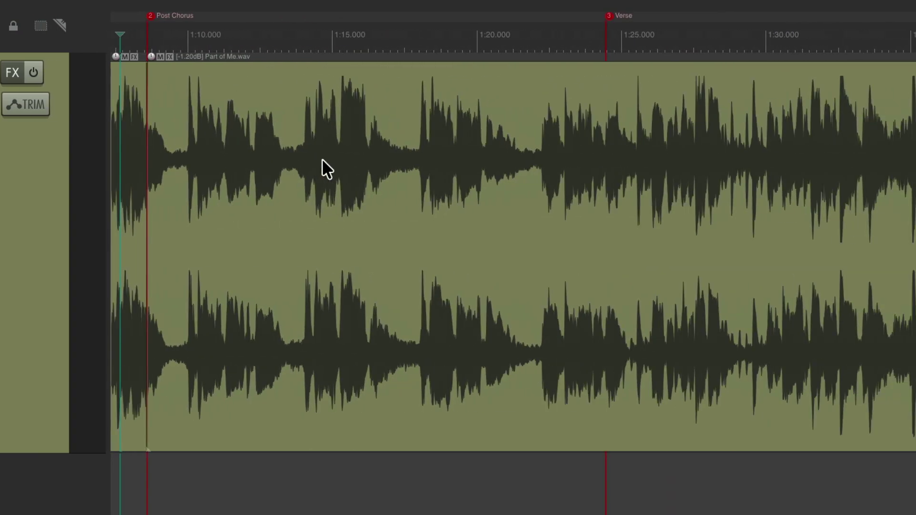
scroll(644, 191, "up", 8)
left_click(224, 32)
key("space")
scroll(465, 233, "up", 5)
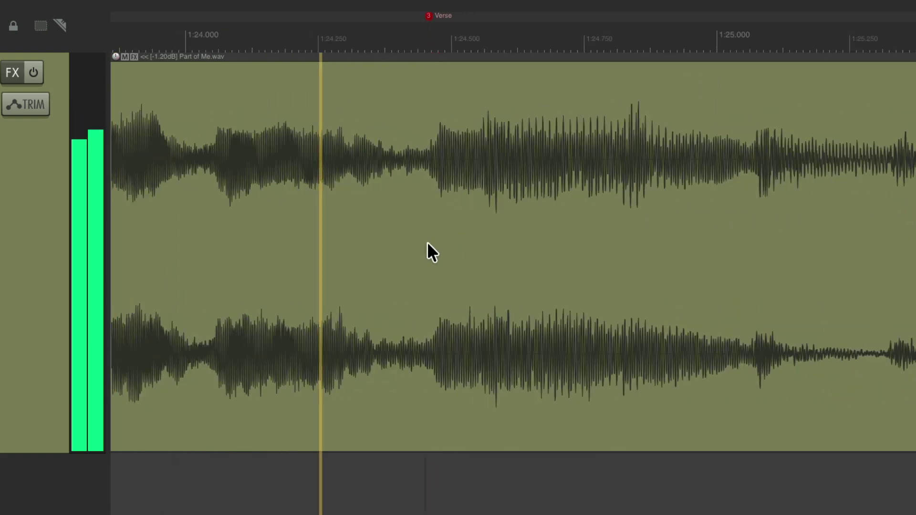
key("space")
key("s")
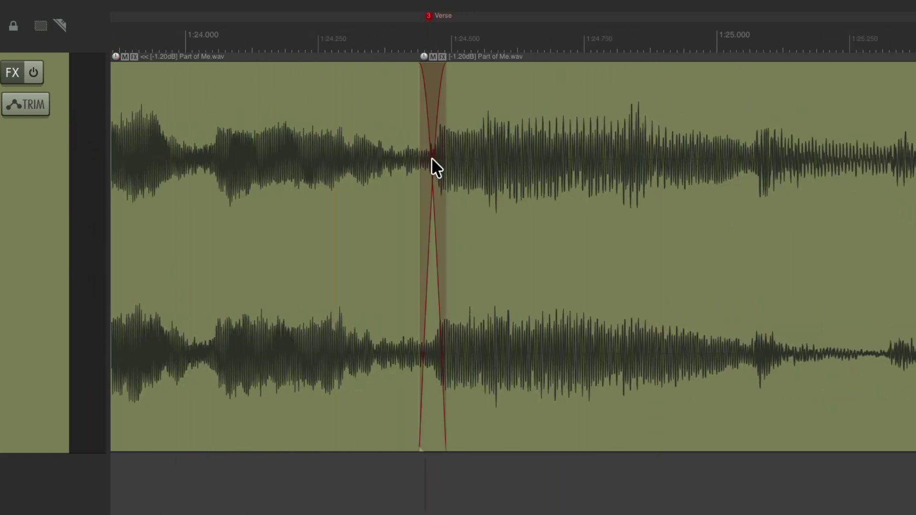
- Delete the post chorus section between the two splits, with per-track ripple editing switched on for the deletion only
scroll(431, 157, "down", 8)
scroll(488, 164, "down", 5)
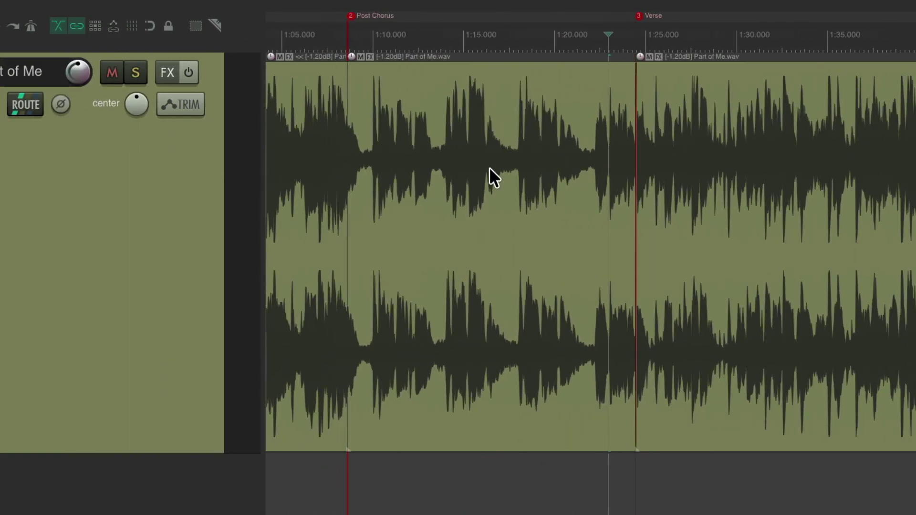
left_click(427, 110)
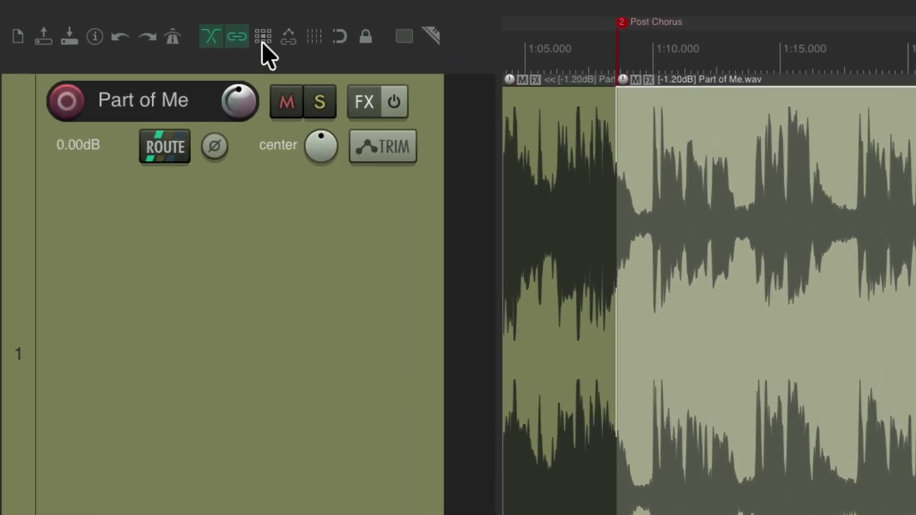
left_click(263, 39)
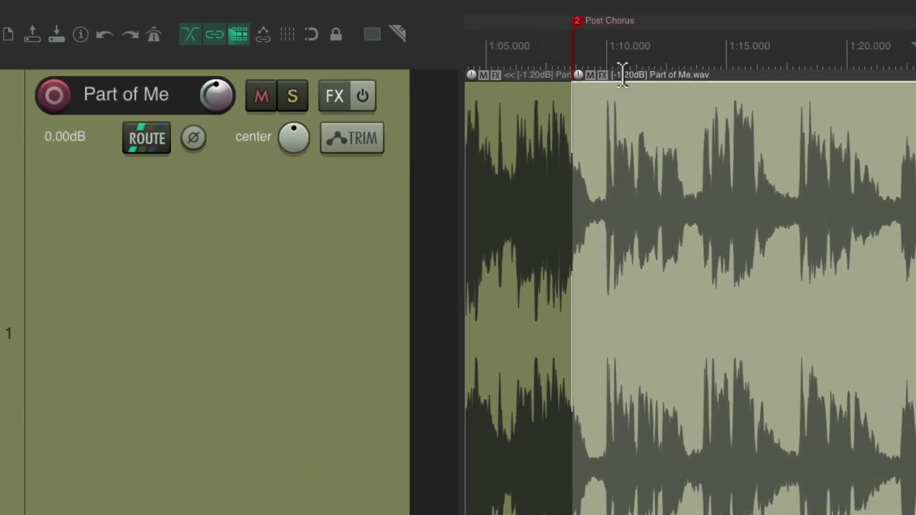
key("Delete")
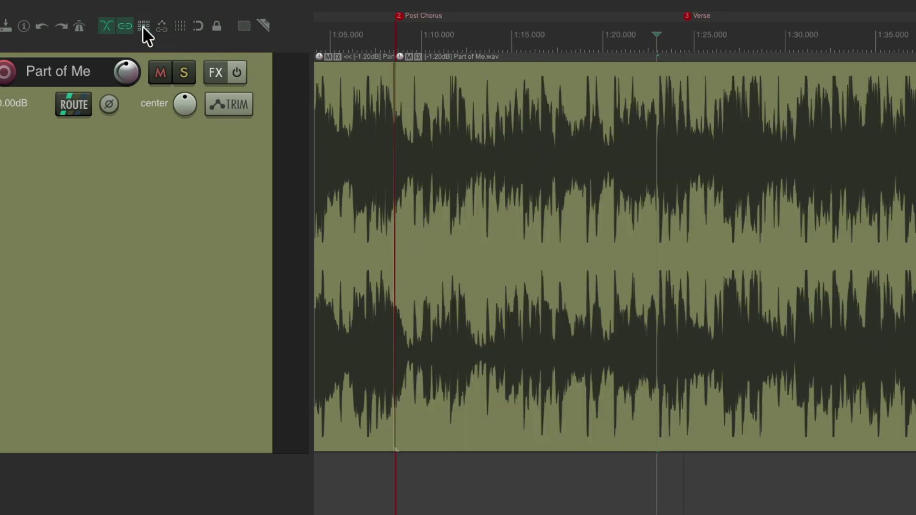
- Extend the start of the verse item to about 1:08.42 to lengthen its crossfade with the chorus item
scroll(384, 201, "up", 10)
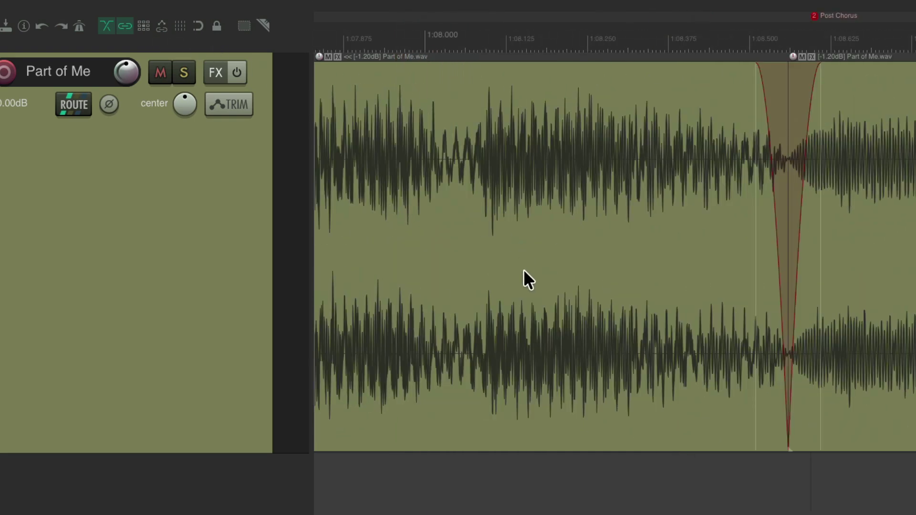
scroll(523, 271, "right", 5)
left_click_drag(564, 240, 471, 242)
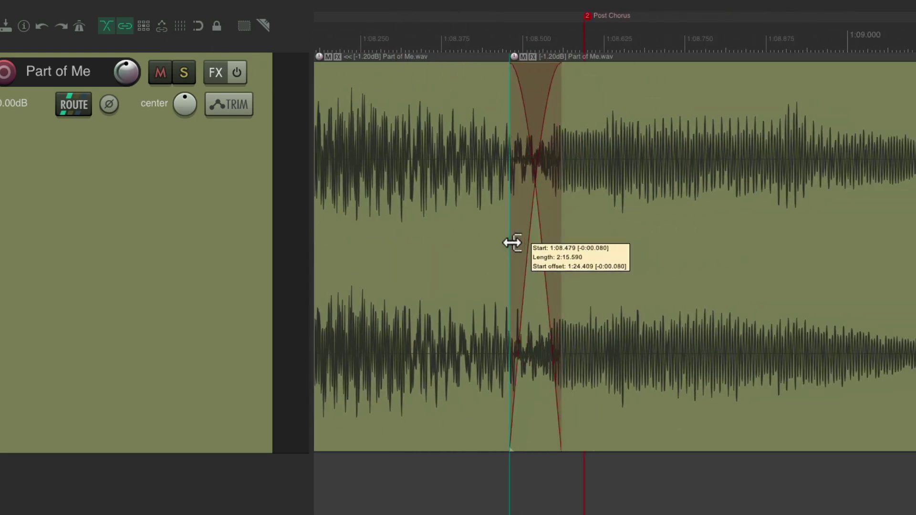
- Play back the edit from about 1:08 to hear the crossfade between chorus and verse
scroll(551, 279, "down", 3)
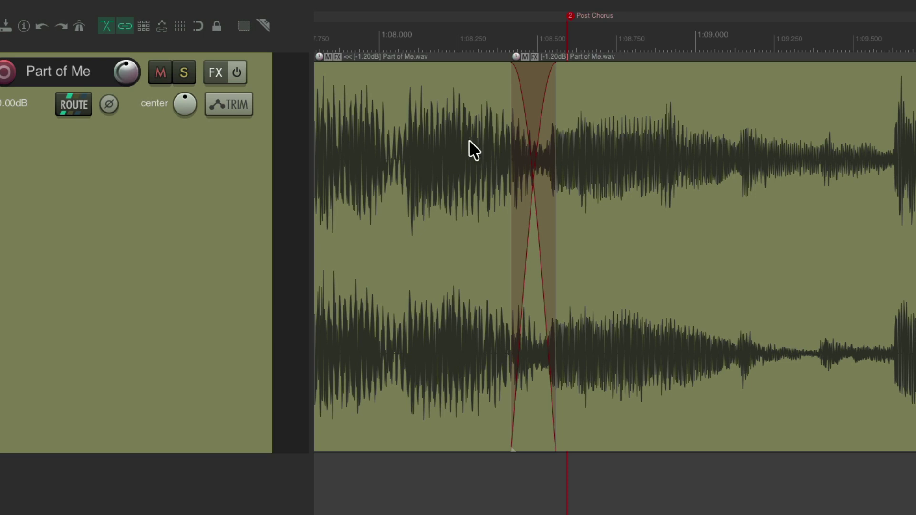
left_click(389, 36)
key("space")
scroll(422, 197, "up", 2)
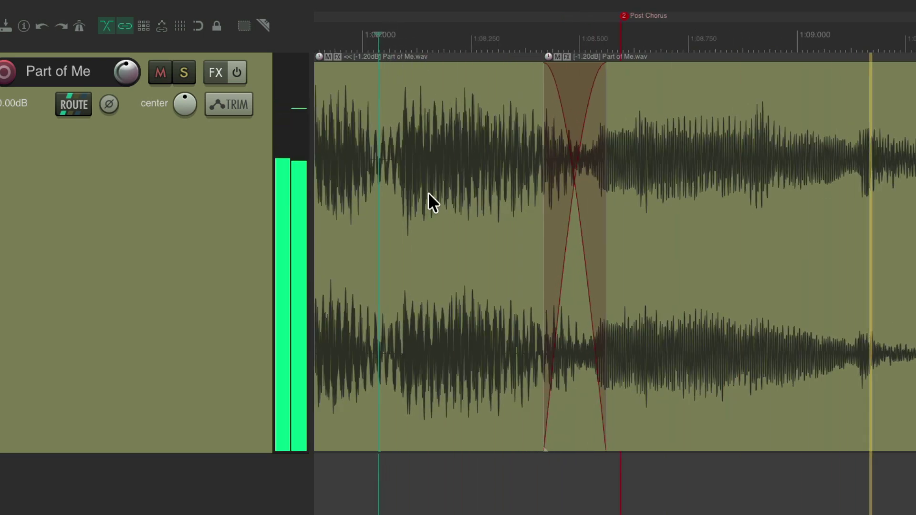
key("space")
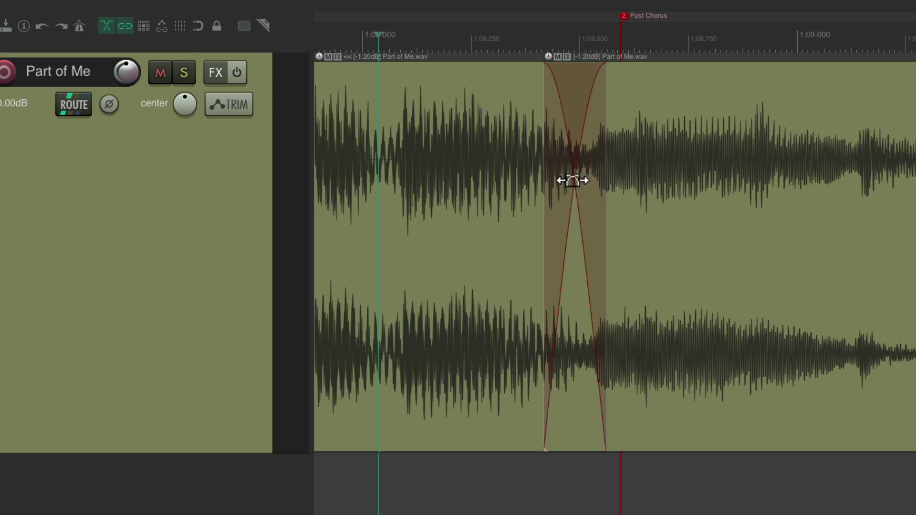
- Open the chorus-to-verse crossfade in the Crossfade Editor and slide the verse item about 0.045 s earlier against the chorus
double_click(573, 171)
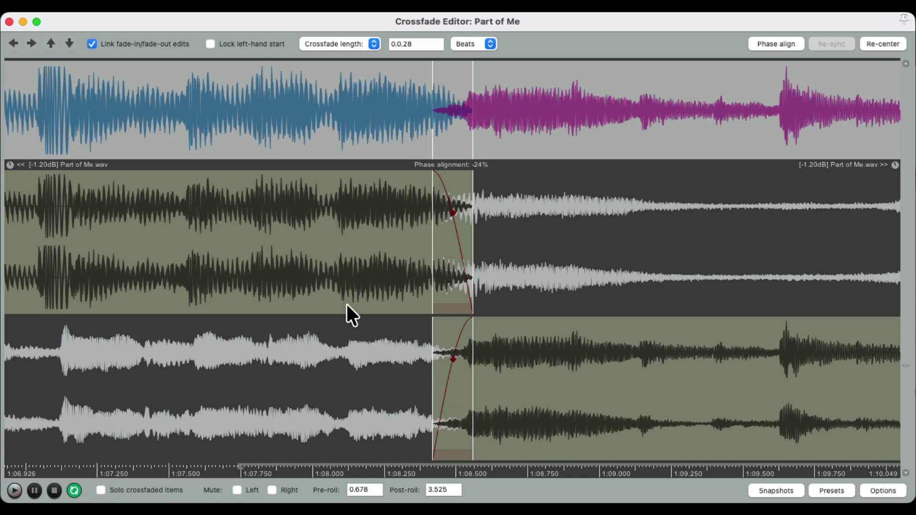
mouse_move(517, 342)
left_mouse_down()
mouse_move(504, 341)
mouse_move(533, 342)
mouse_move(511, 343)
left_mouse_up()
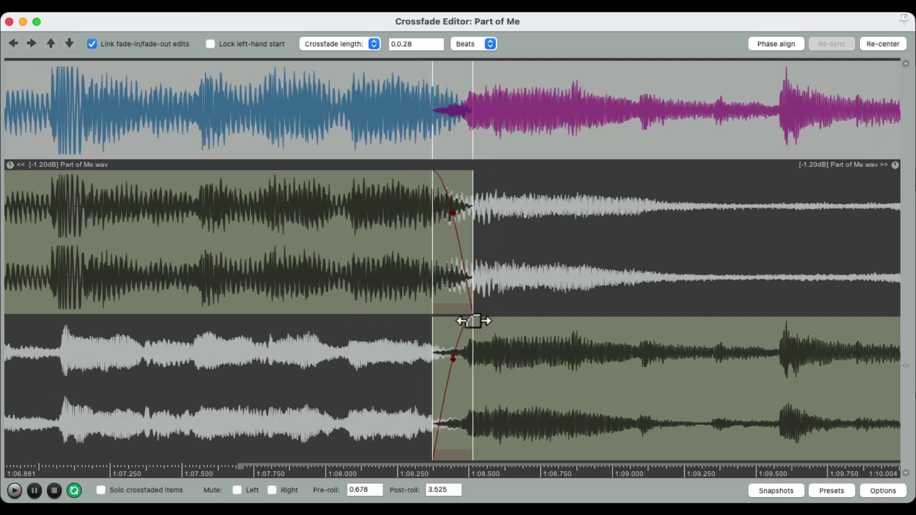
left_click_drag(270, 205, 310, 204)
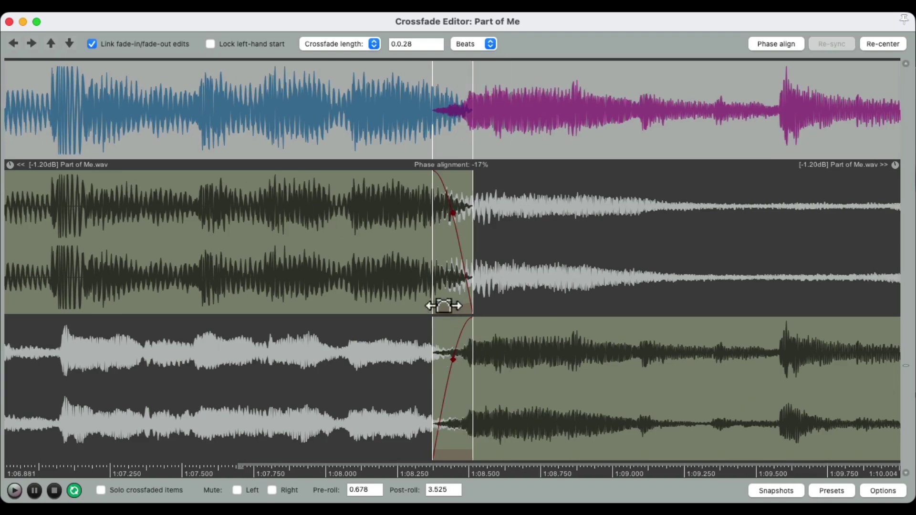
- Widen the crossfade in both directions to a length of 0.0.57 beats and shift it about 0.03 s later
scroll(448, 323, "up", 6)
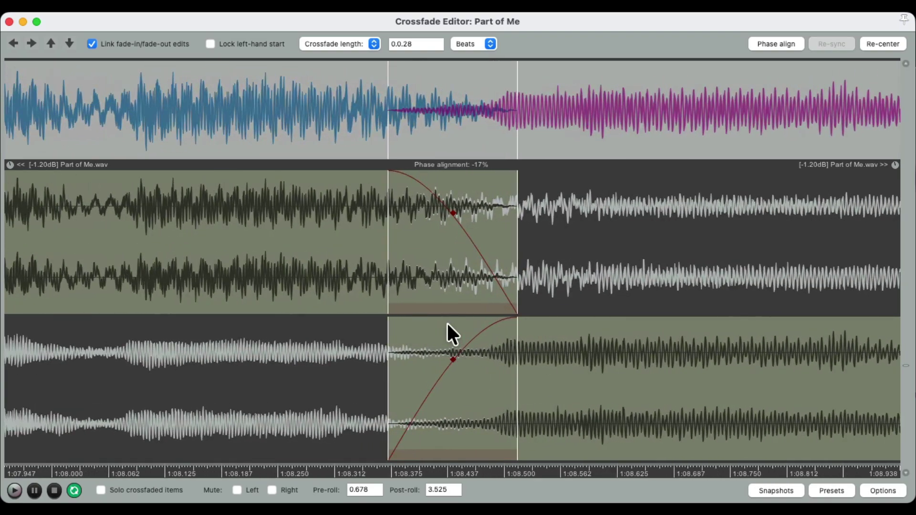
left_click_drag(520, 271, 591, 302)
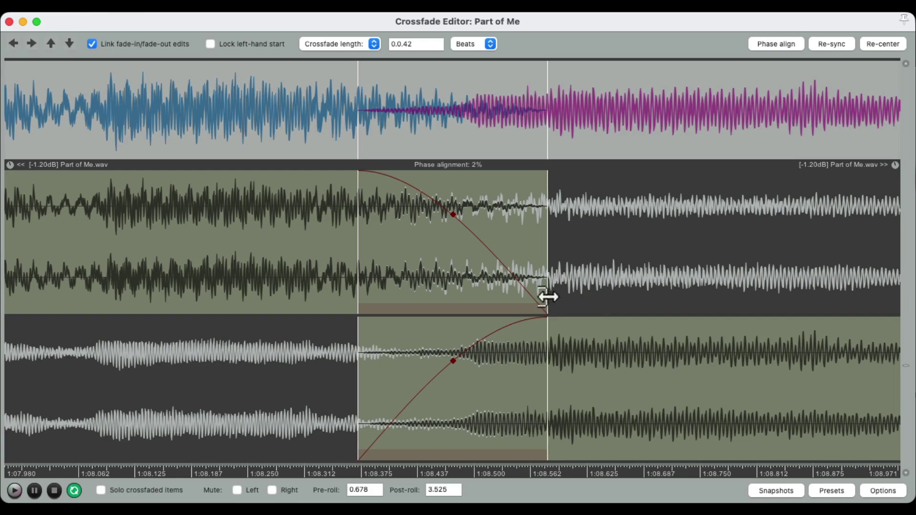
left_click_drag(358, 265, 291, 253)
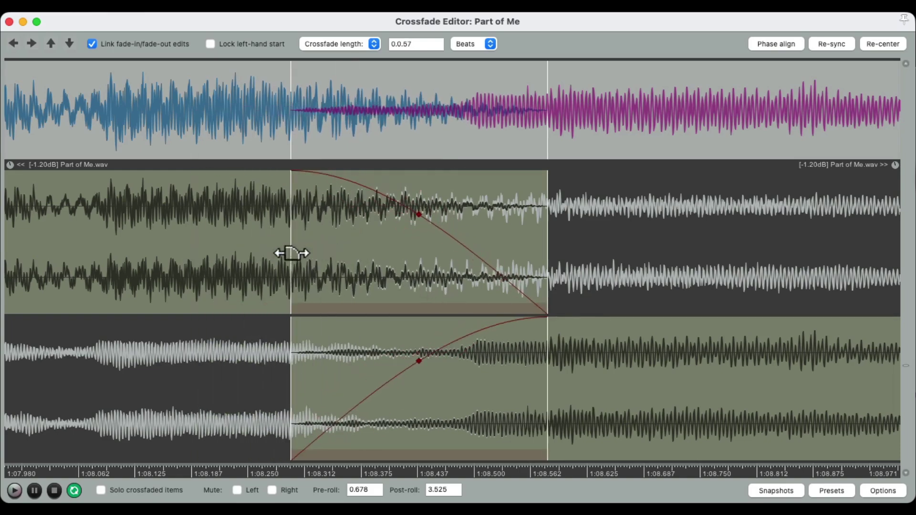
left_click_drag(428, 306, 455, 279)
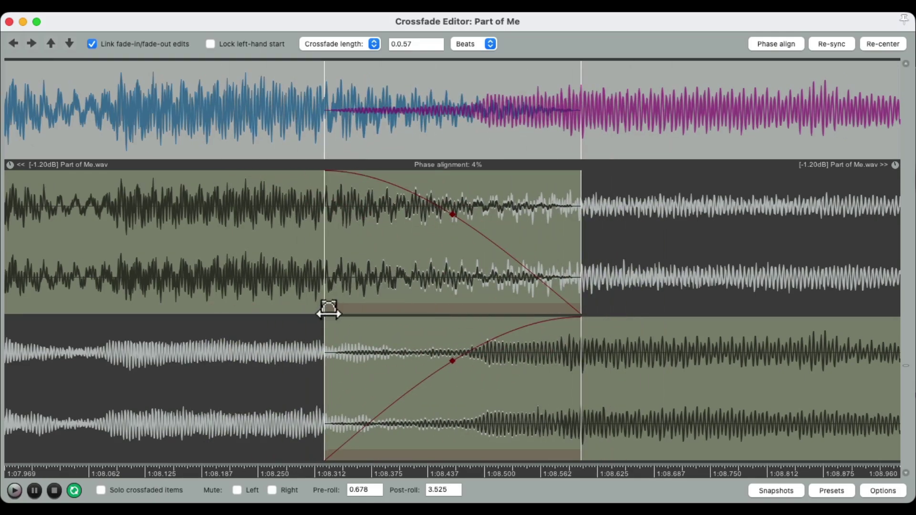
- Widen the crossfade to a length of 0.0.63 beats
mouse_move(580, 306)
left_mouse_down()
mouse_move(716, 299)
mouse_move(548, 303)
mouse_move(724, 299)
mouse_move(617, 292)
mouse_move(701, 292)
mouse_move(675, 291)
mouse_move(569, 297)
mouse_move(595, 296)
left_mouse_up()
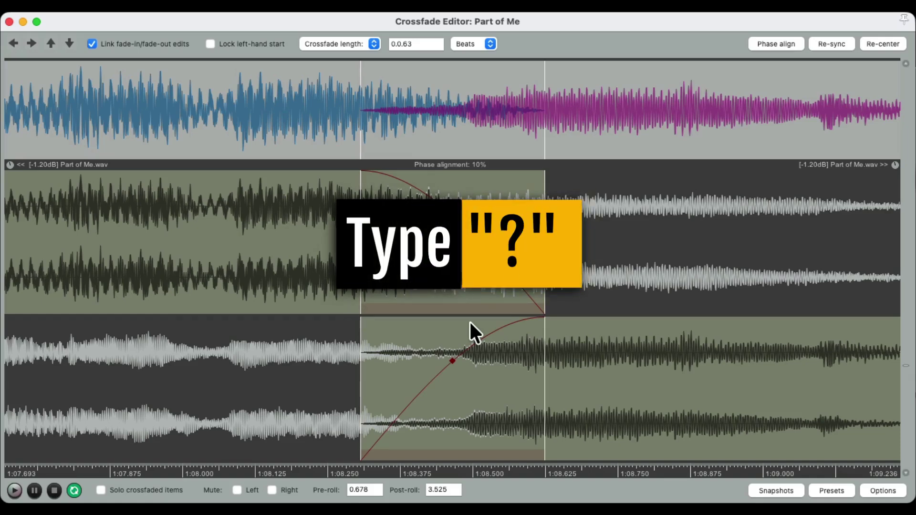
- Open the action list for the Crossfade Editor section and review its navigation and preview actions with their shortcuts
key("shift+slash")
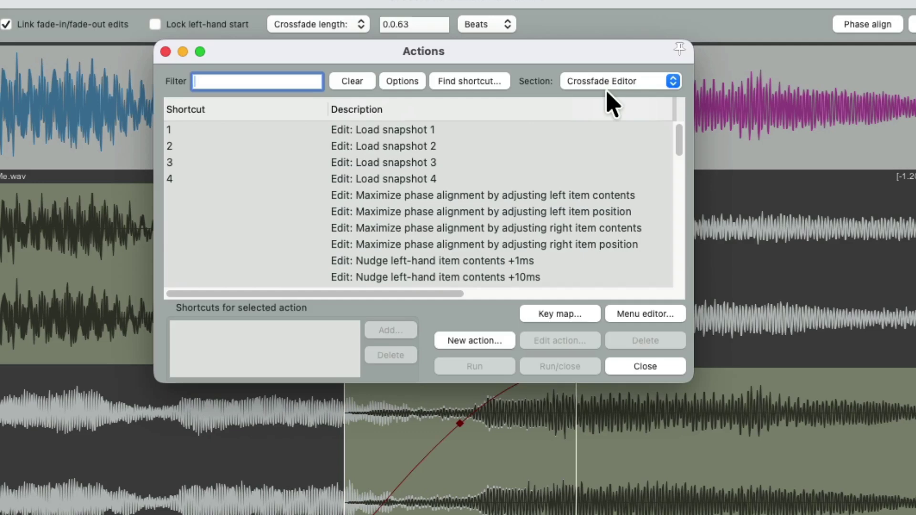
scroll(449, 167, "down", 3)
scroll(453, 167, "down", 7)
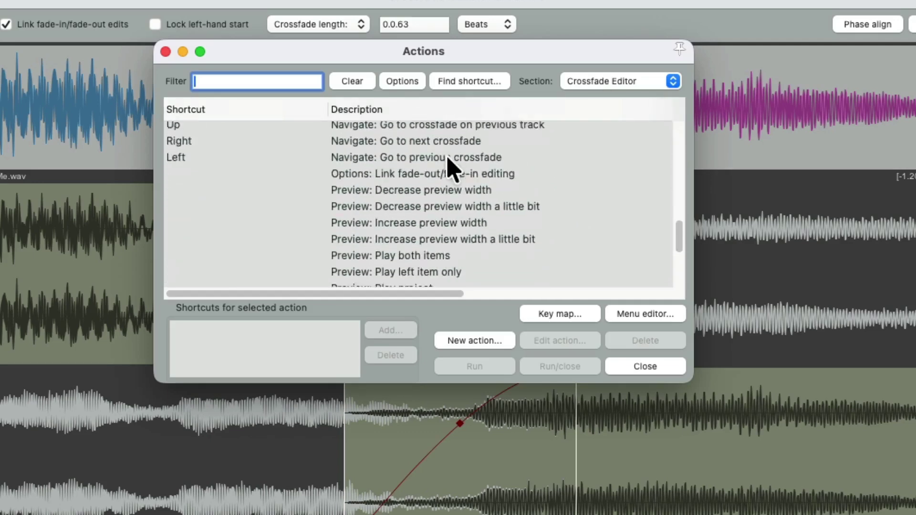
scroll(419, 246, "up", 2)
scroll(418, 246, "down", 3)
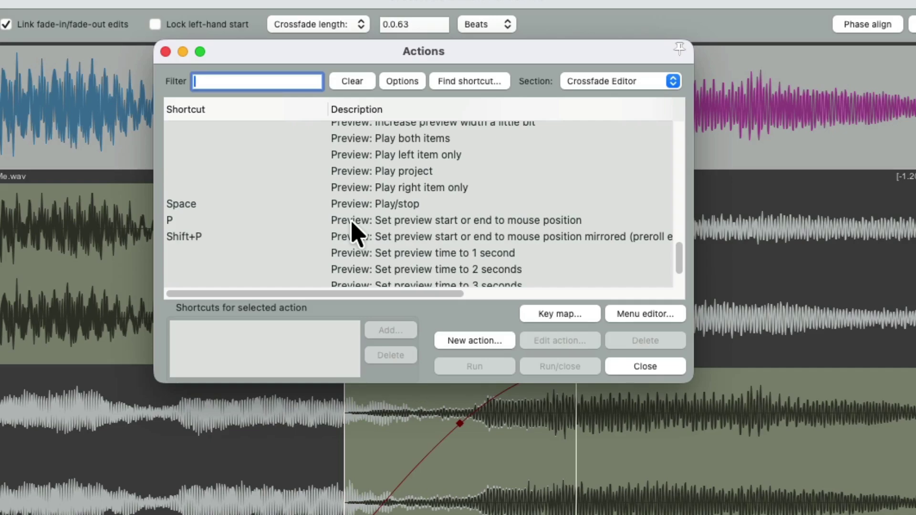
key("Escape")
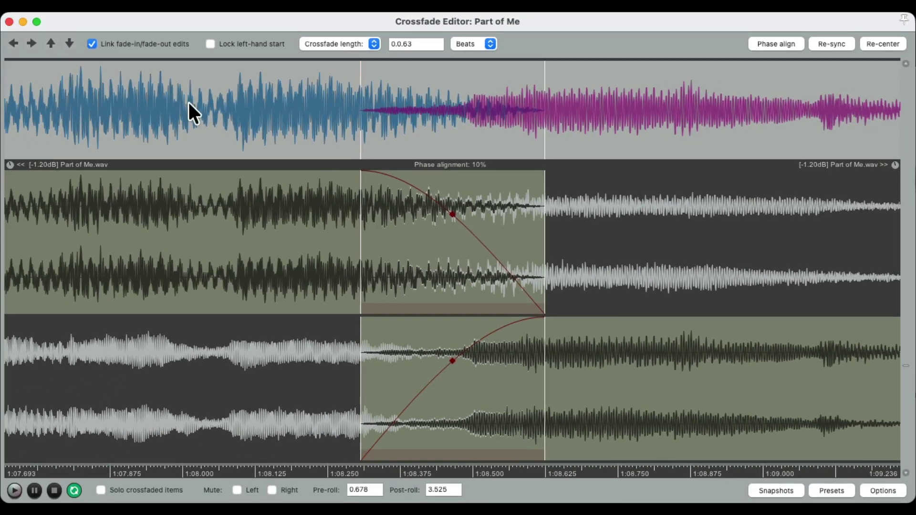
- Preview the crossfade from about 1:07.82 and again from about 1:07.54
left_click(75, 106)
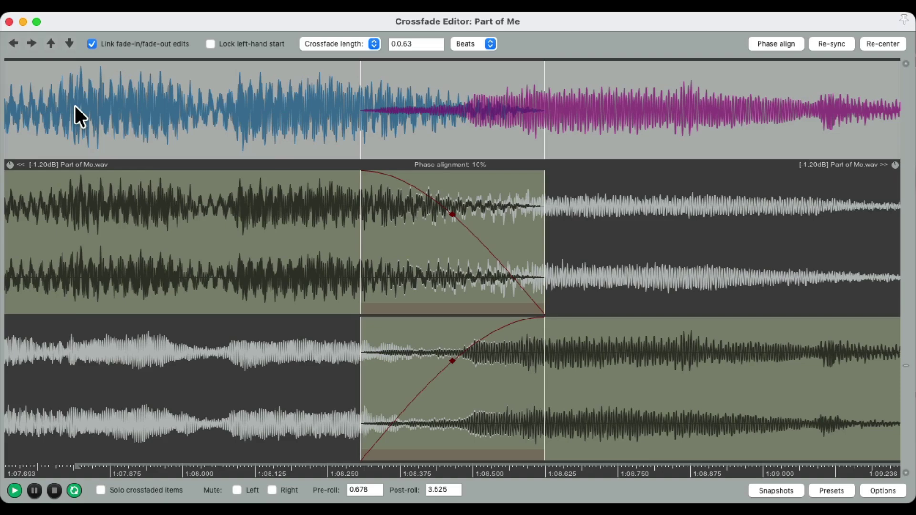
scroll(122, 128, "down", 3)
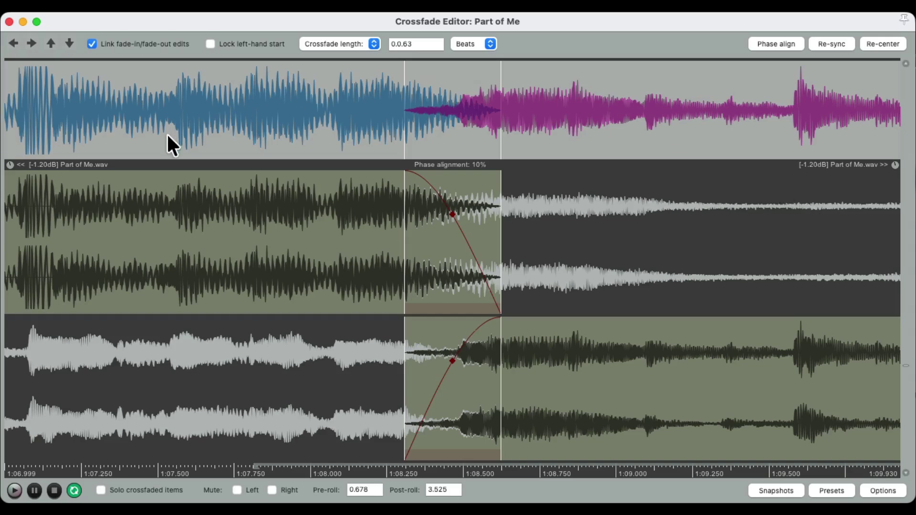
key("space")
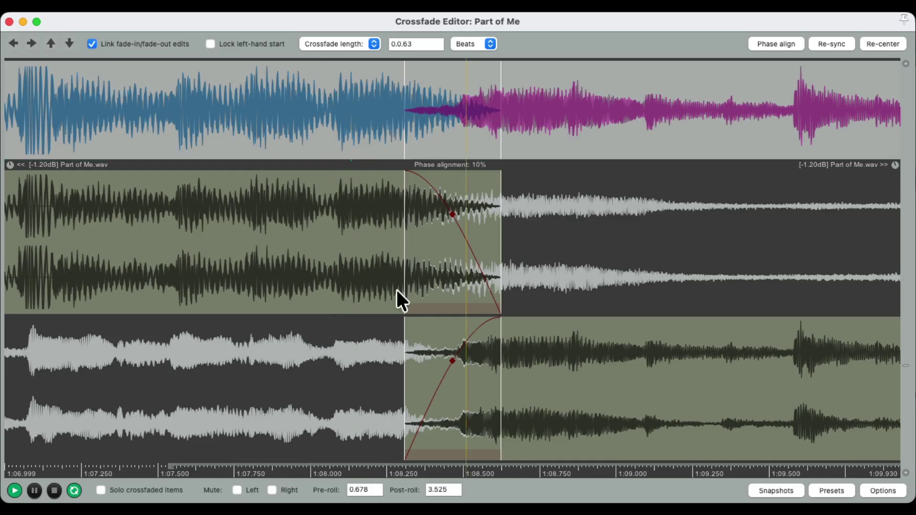
scroll(397, 290, "up", 2)
scroll(396, 290, "up", 1)
key("space")
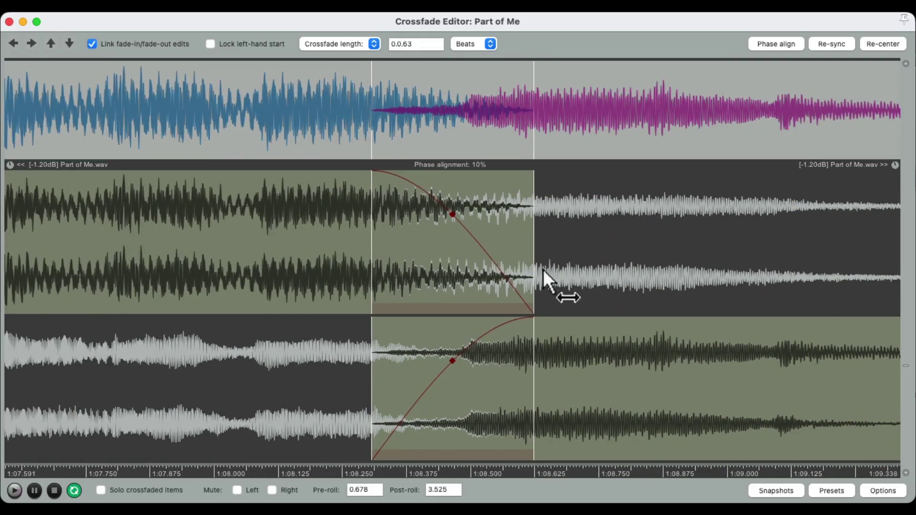
- Extend the crossfade's end to about 1:08.88 and move its start to about 1:08.43, for a length of 0.0.89 beats
left_click_drag(532, 265, 666, 257)
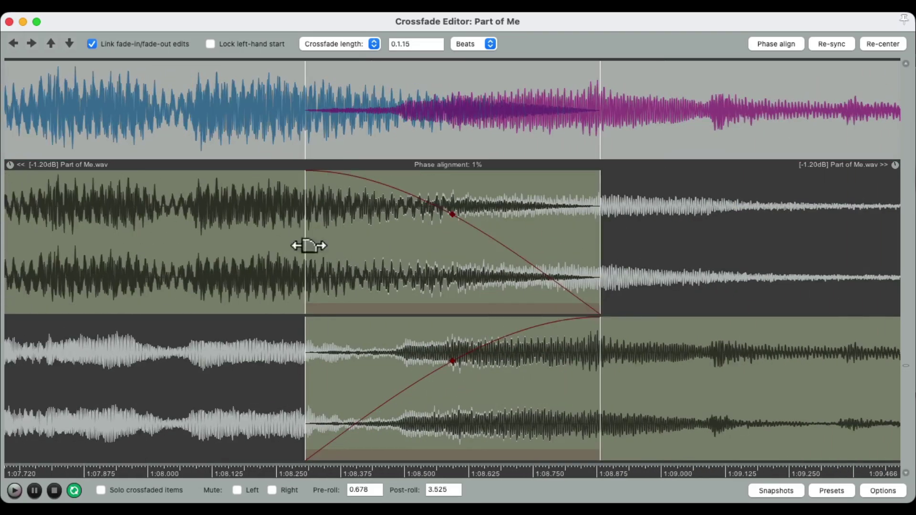
left_click_drag(308, 245, 375, 251)
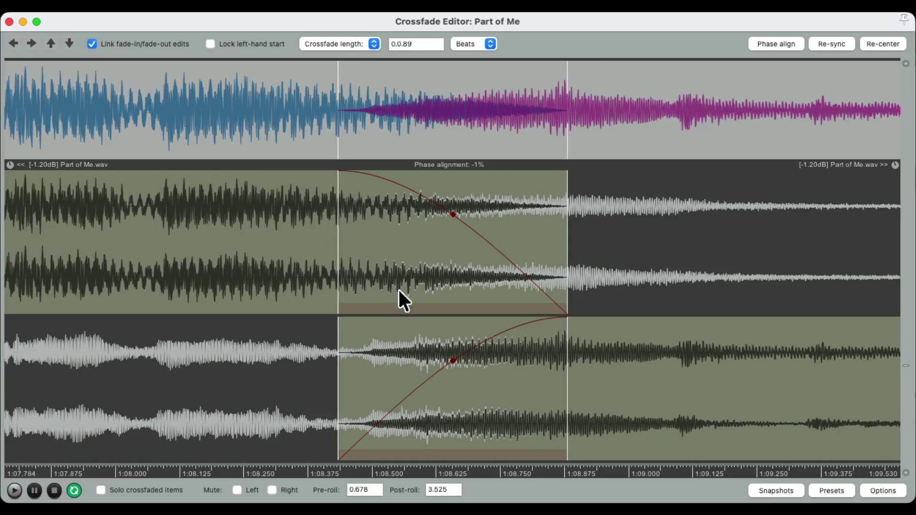
- Look through the fade shape choices for the chorus and verse items and apply the linear crossfade shape to both fades
right_click(456, 216)
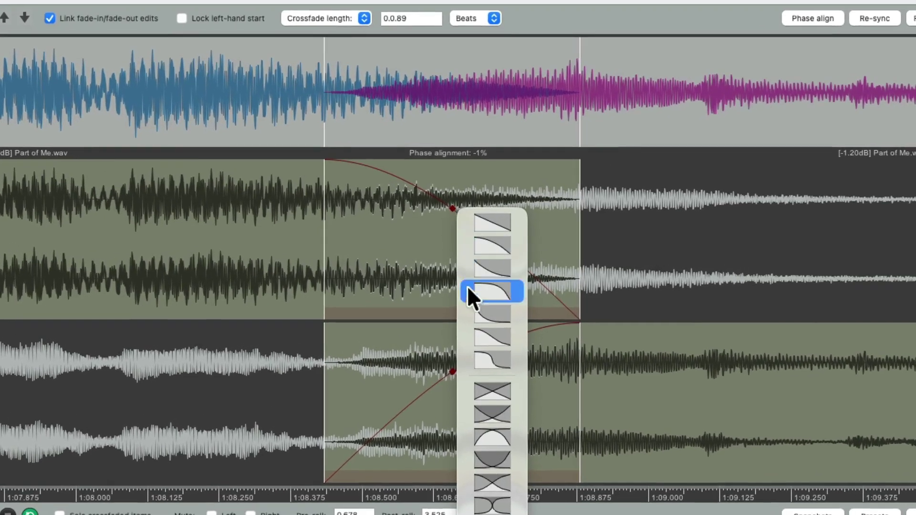
left_click(443, 220)
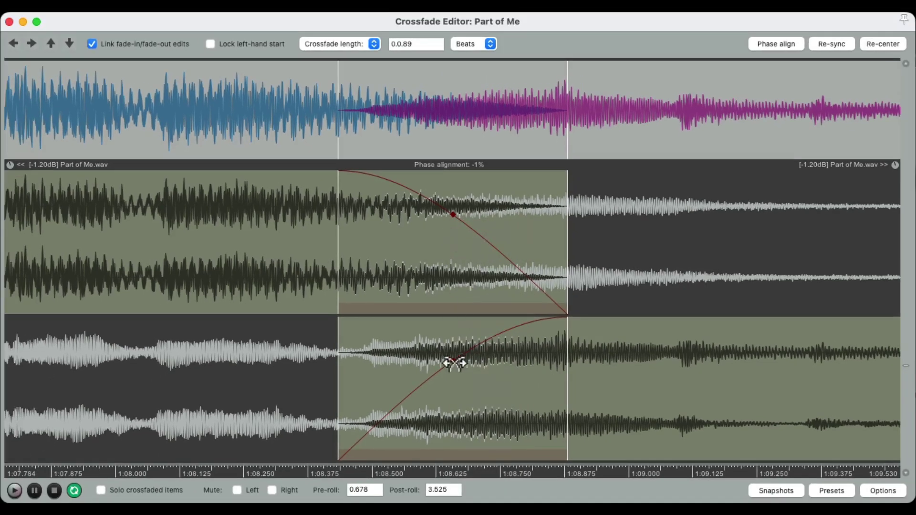
right_click(454, 363)
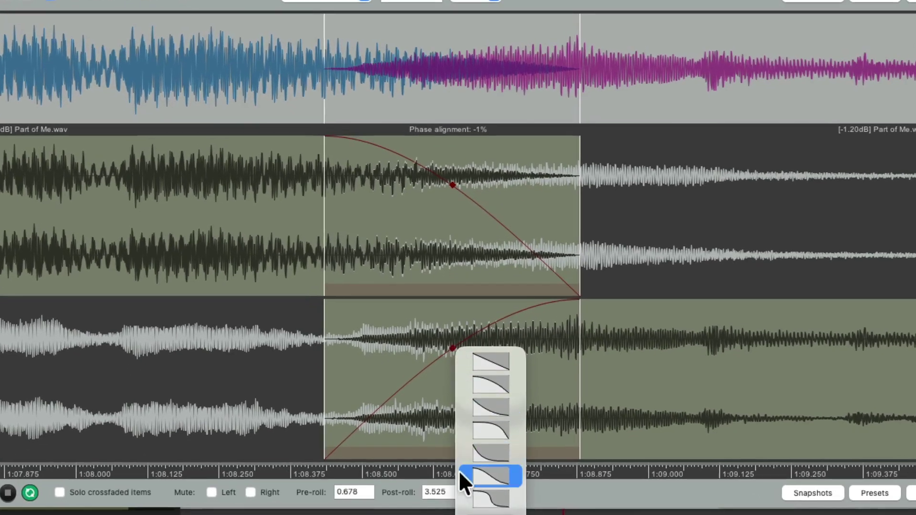
left_click(451, 294)
right_click(453, 201)
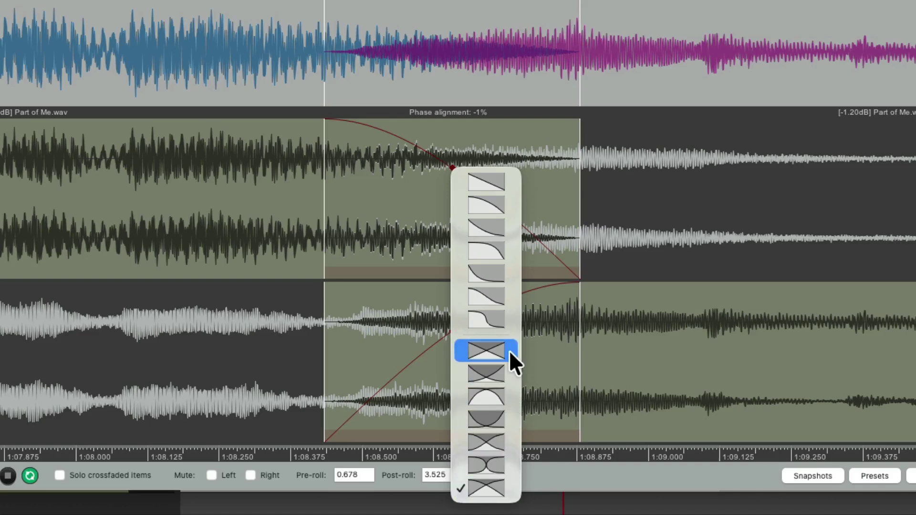
left_click(508, 350)
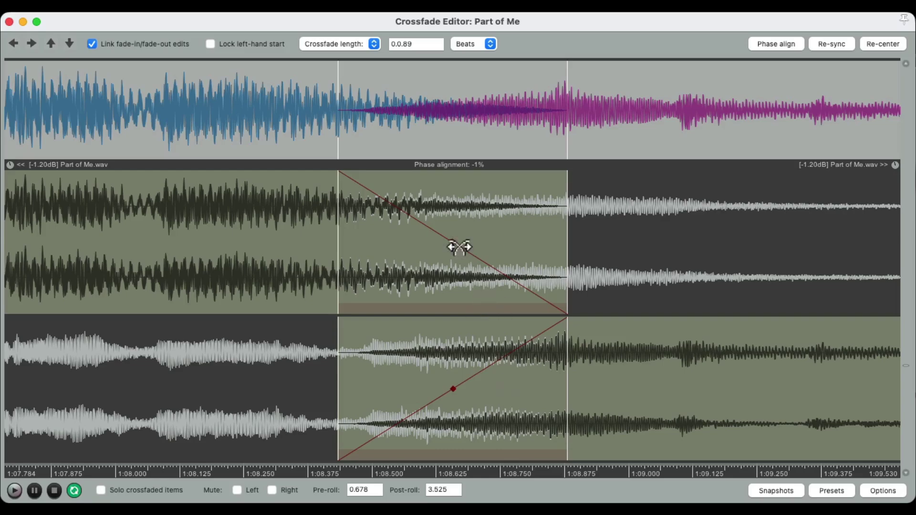
- Keep the linear crossfade shape and bend the chorus fade-out curve outward, moving its midpoint slightly later and higher
right_click(459, 247)
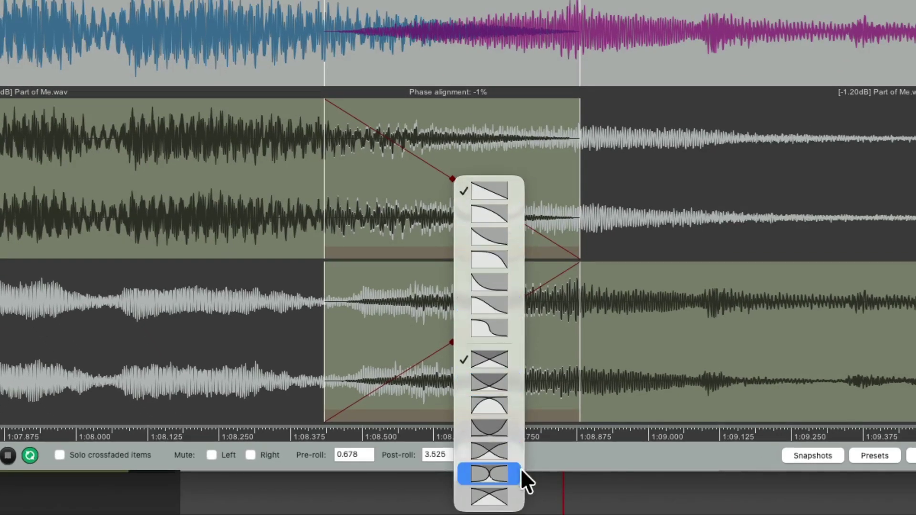
left_click(509, 354)
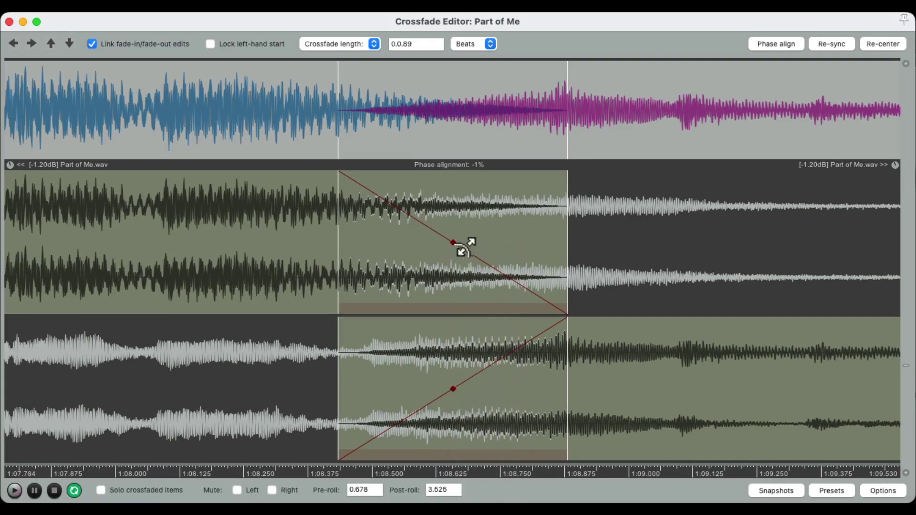
left_click_drag(453, 238, 477, 230)
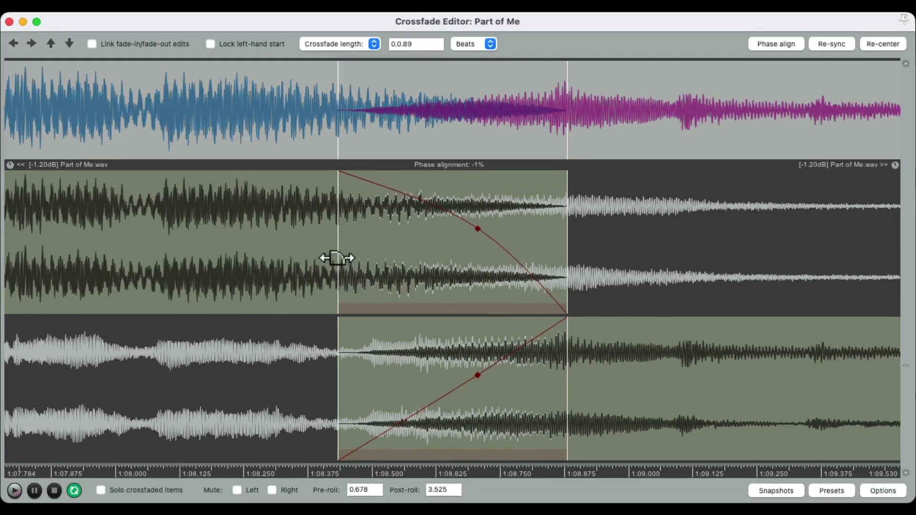
- Try unlinked fades with a longer chorus fade-out from about 1:08.08 and a longer verse fade-in, and preview the result
left_click_drag(400, 308, 189, 315)
left_click_drag(565, 266, 517, 267)
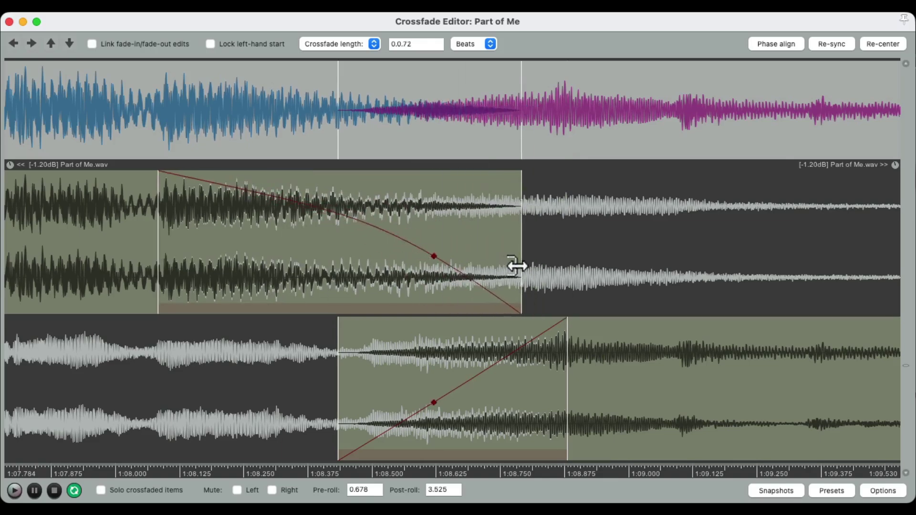
left_click_drag(360, 404, 382, 401)
left_click_drag(575, 422, 728, 403)
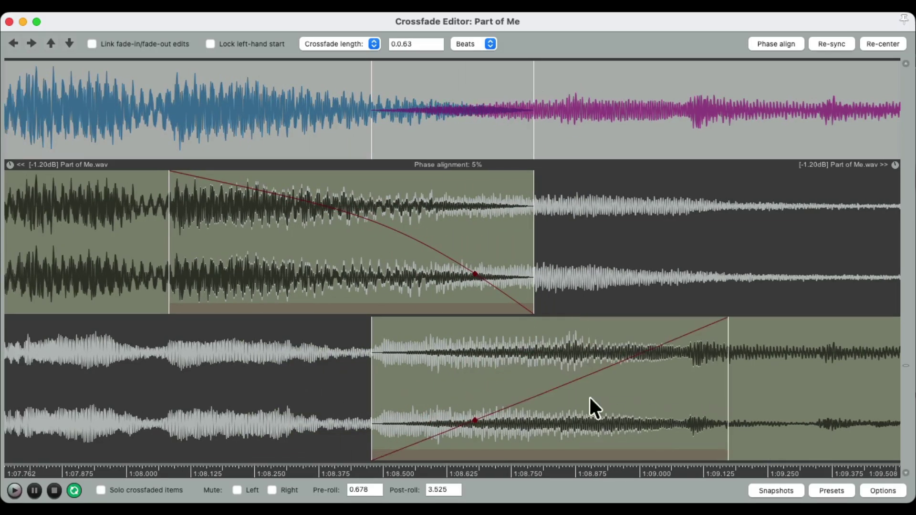
key("space")
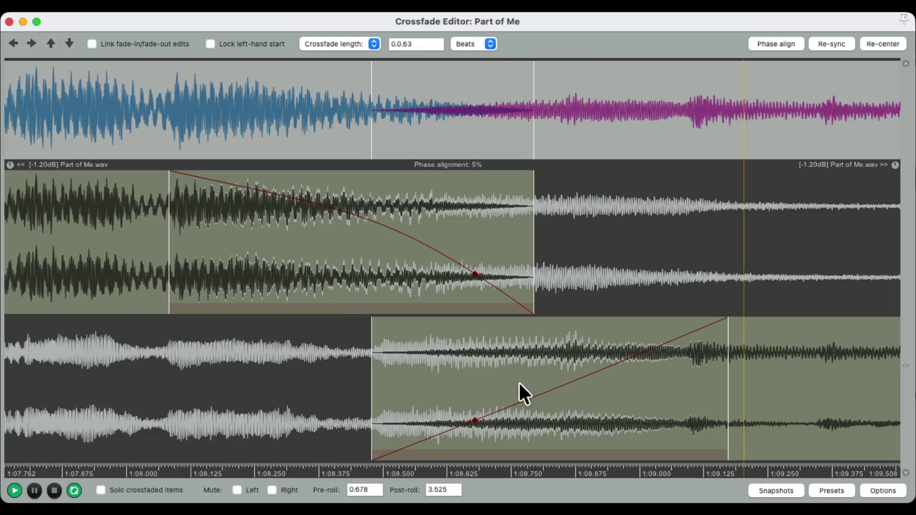
left_click_drag(373, 391, 289, 392)
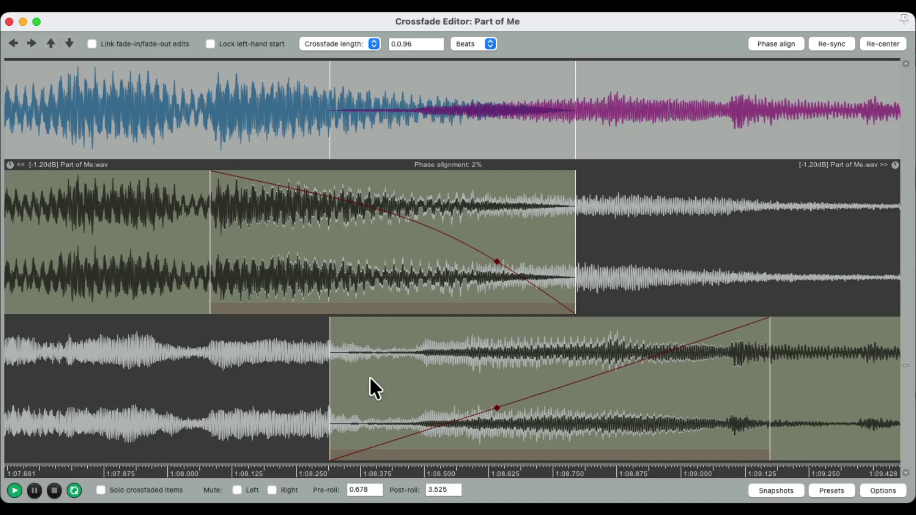
left_click(370, 378)
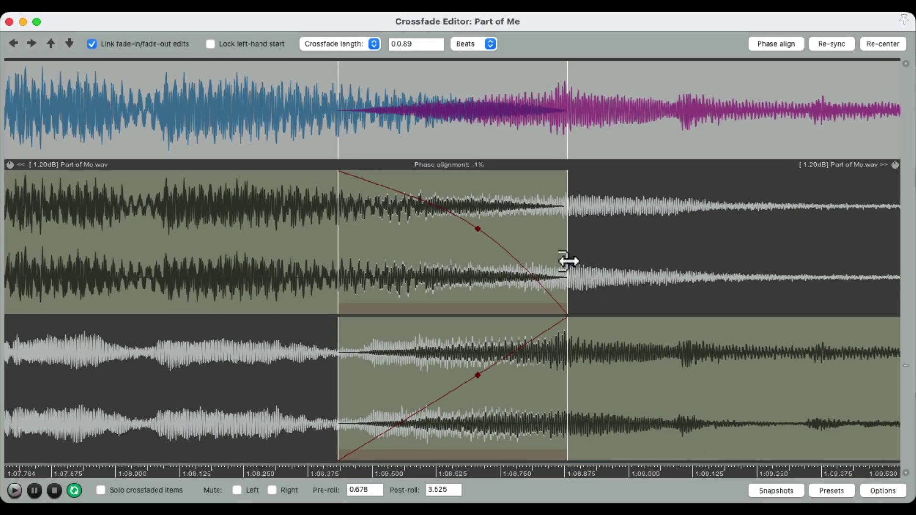
- Widen the linked crossfade in both directions to a length of 0.1.06 beats and shift it about 0.06 s earlier
left_click_drag(671, 306, 684, 314)
left_click_drag(331, 245, 303, 251)
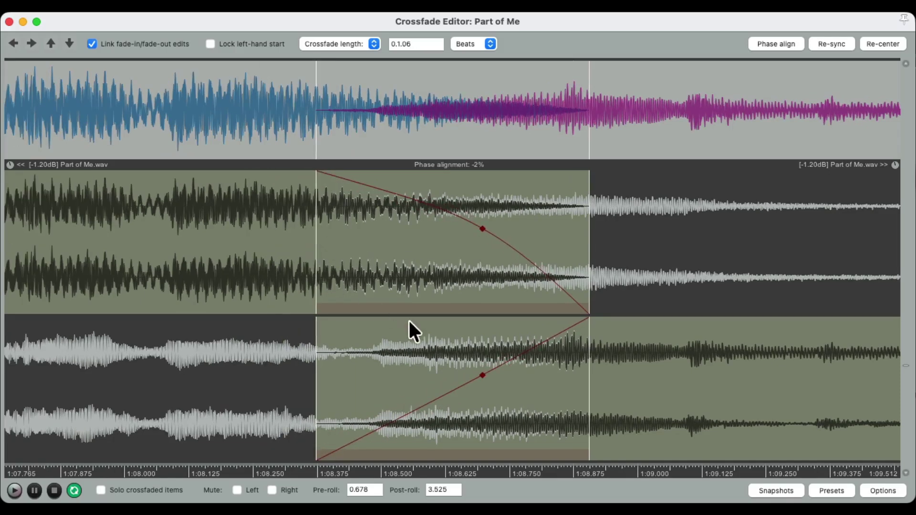
left_click_drag(429, 303, 391, 293)
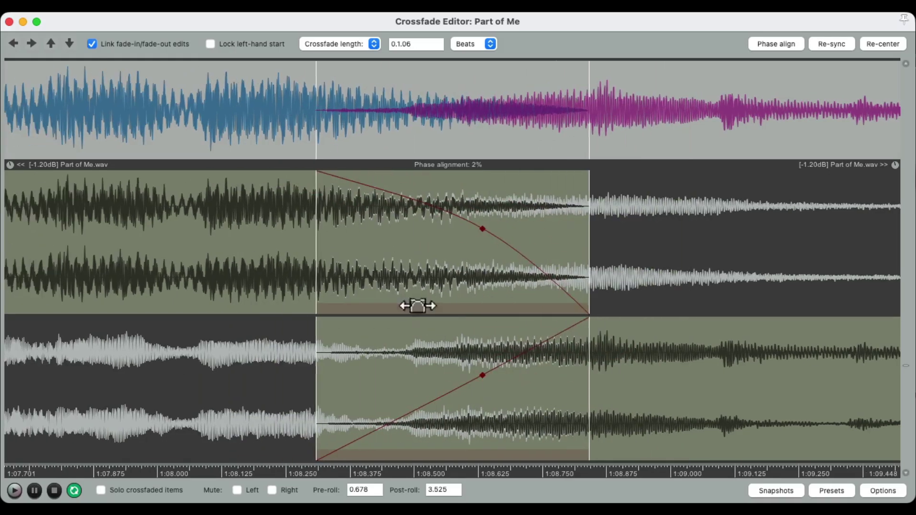